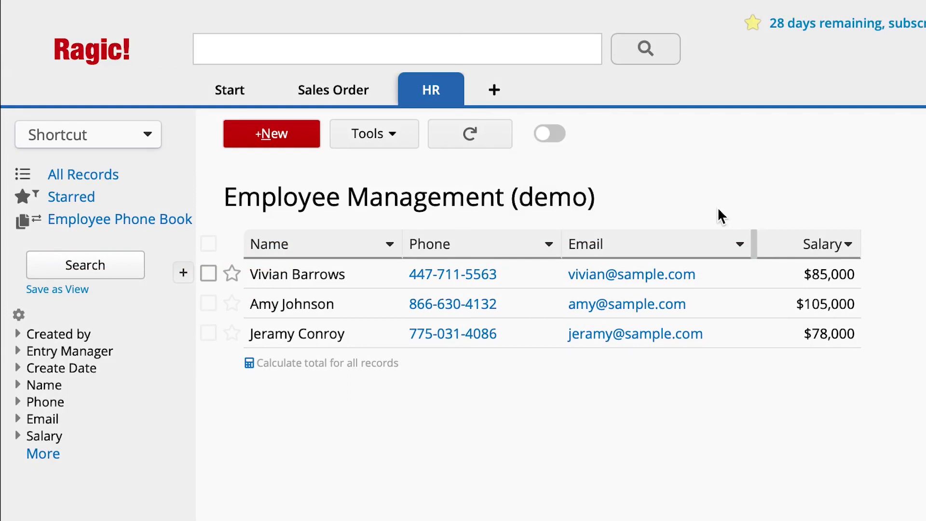
- Compare the first employee's full record with its Employee Phone Book (demo) version
left_click(717, 271)
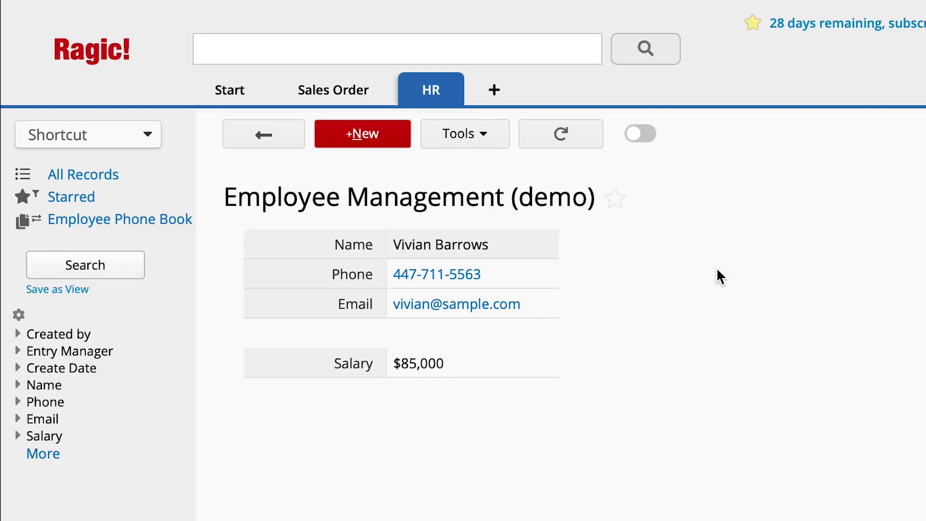
mouse_move(449, 92)
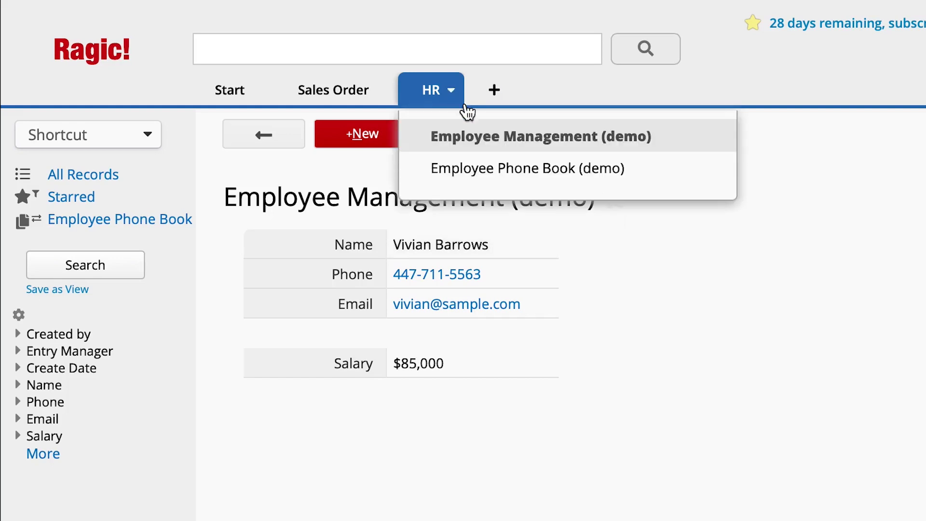
left_click(505, 169)
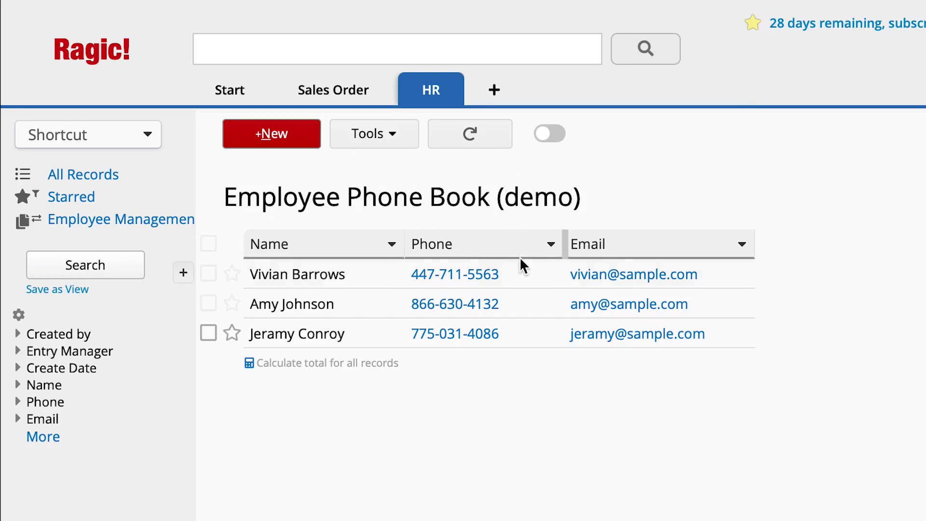
left_click(522, 279)
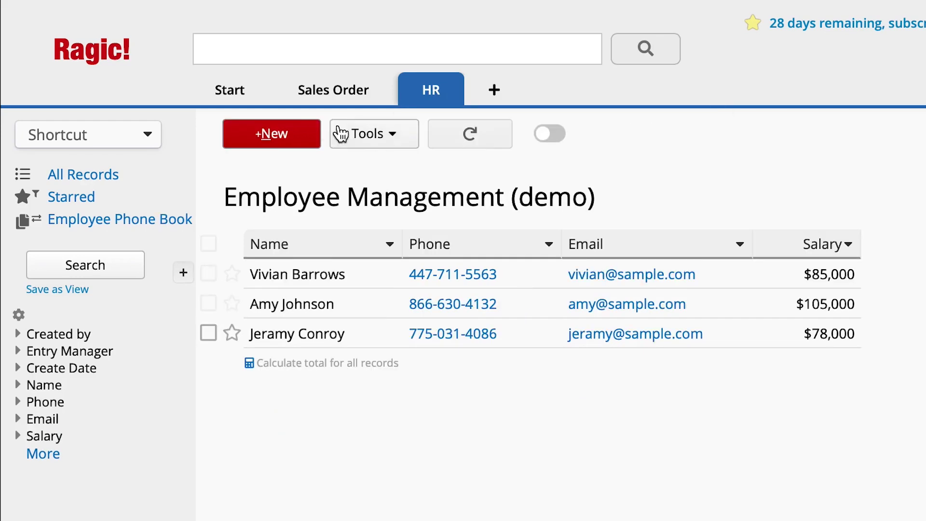
- Add and save a new employee record with name, phone, email and a 78000 salary
left_click(309, 133)
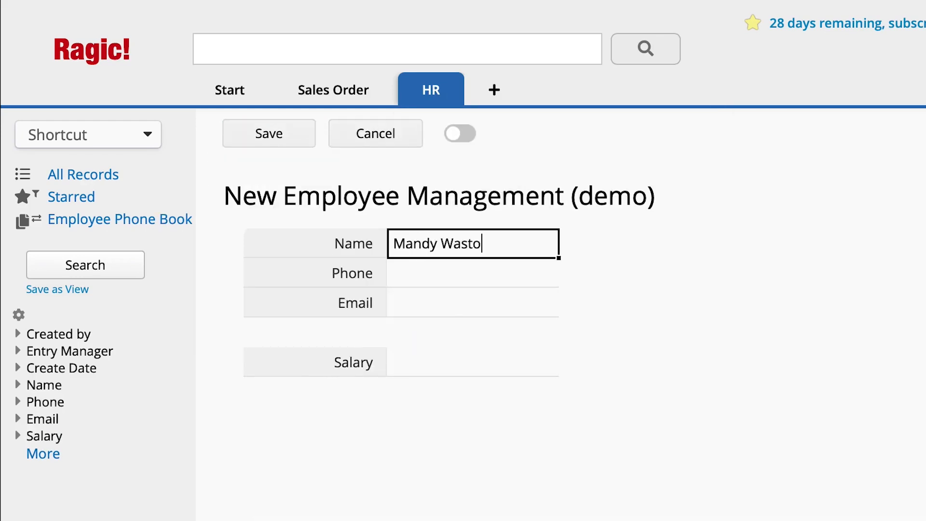
key("Tab")
type("111-222-3333")
key("Tab")
type("mandy@sample.com")
key("Tab")
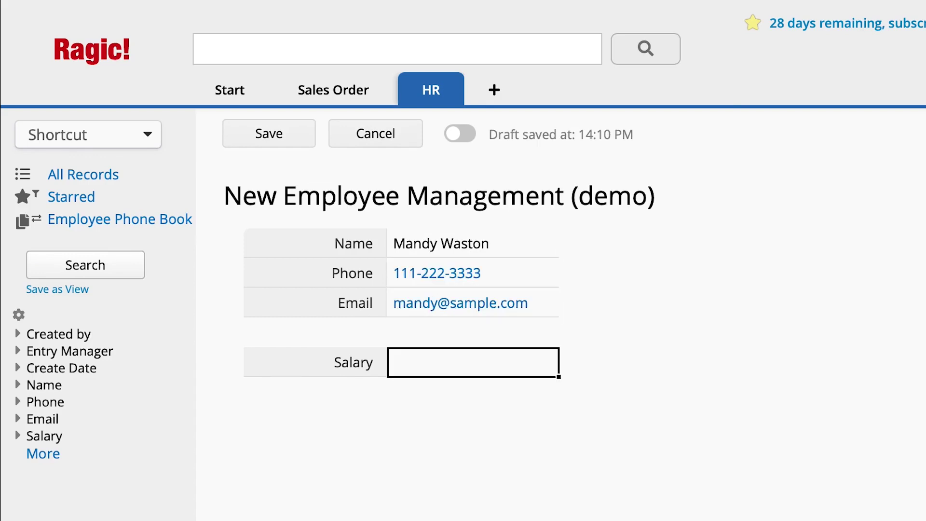
type("78000")
left_click(304, 145)
- Open the new employee's record in Employee Phone Book (demo), where salary is hidden
mouse_move(459, 97)
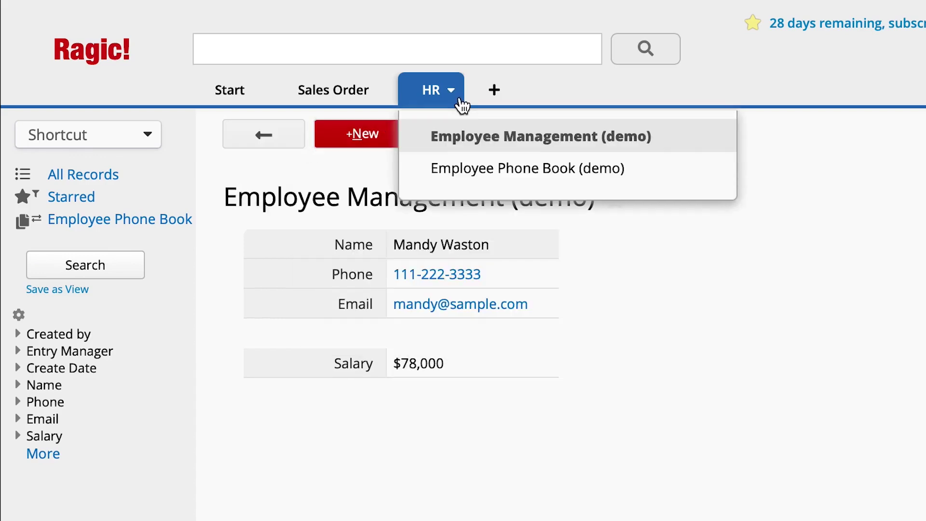
left_click(502, 168)
left_click(524, 276)
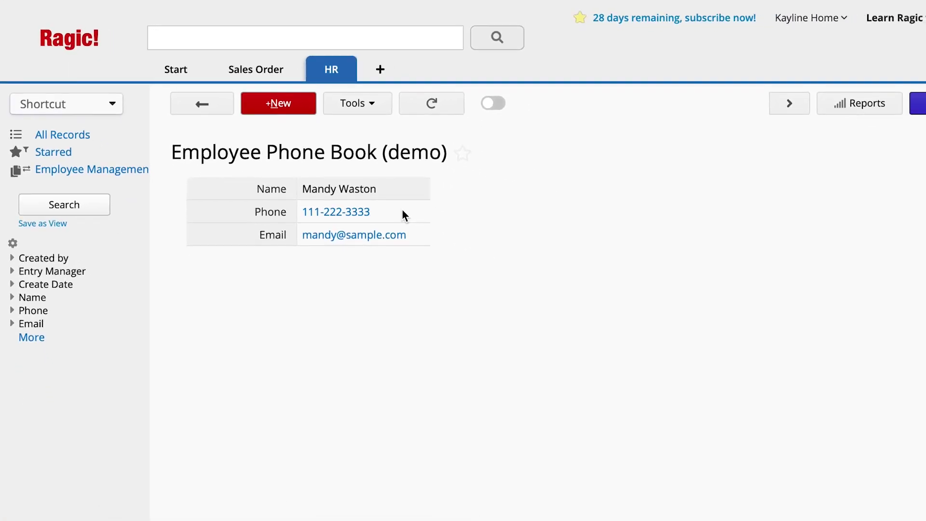
- Create a new sheet named 'Employee Management' in the HR tab
left_click(381, 72)
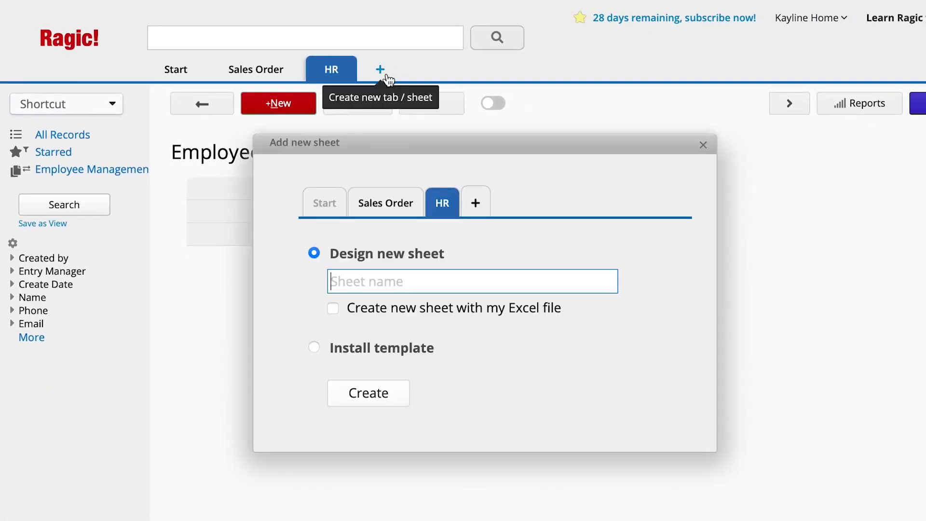
type("Empl")
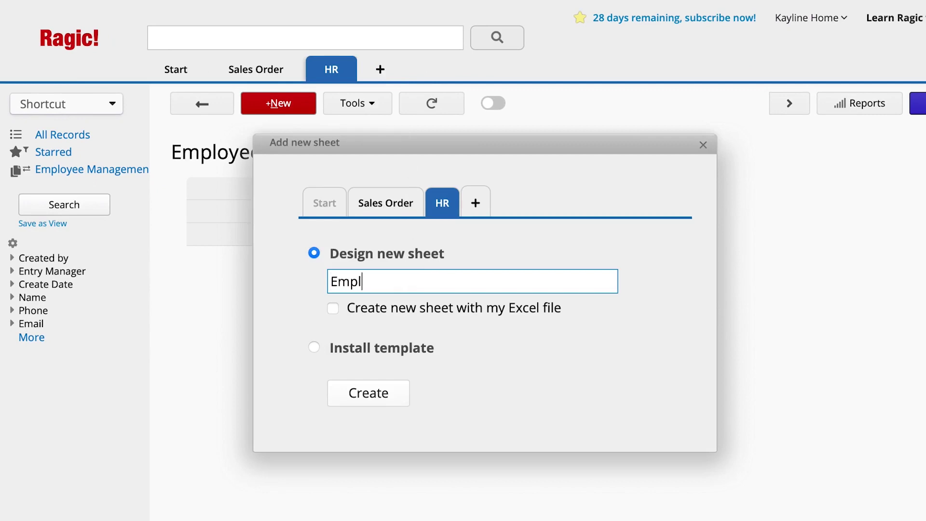
type("oyee Mana")
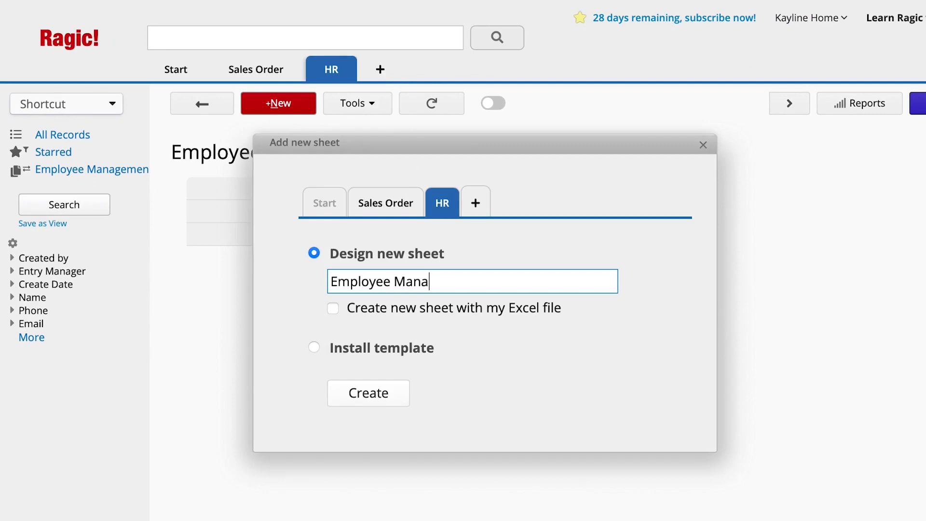
type("gement")
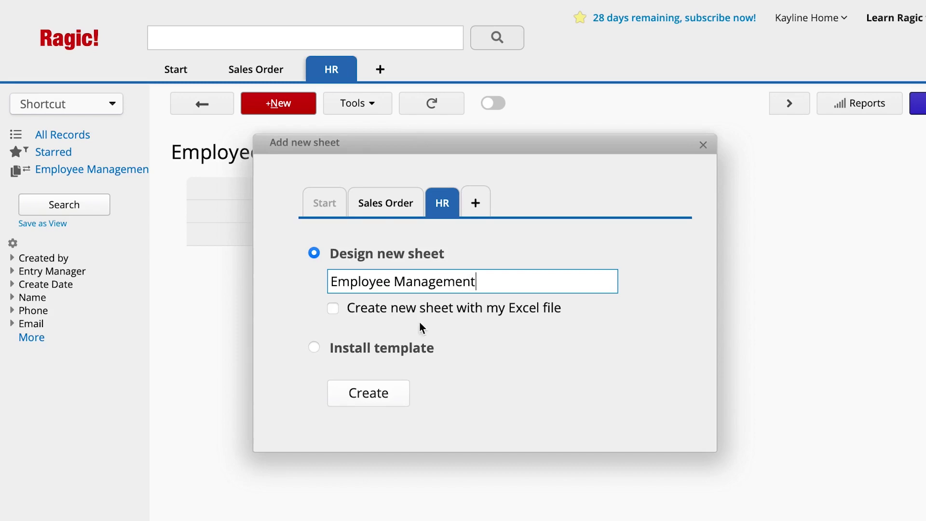
left_click(402, 405)
- Add Name, Phone, Email and Salary field labels down column A
left_click(391, 224)
type("Name")
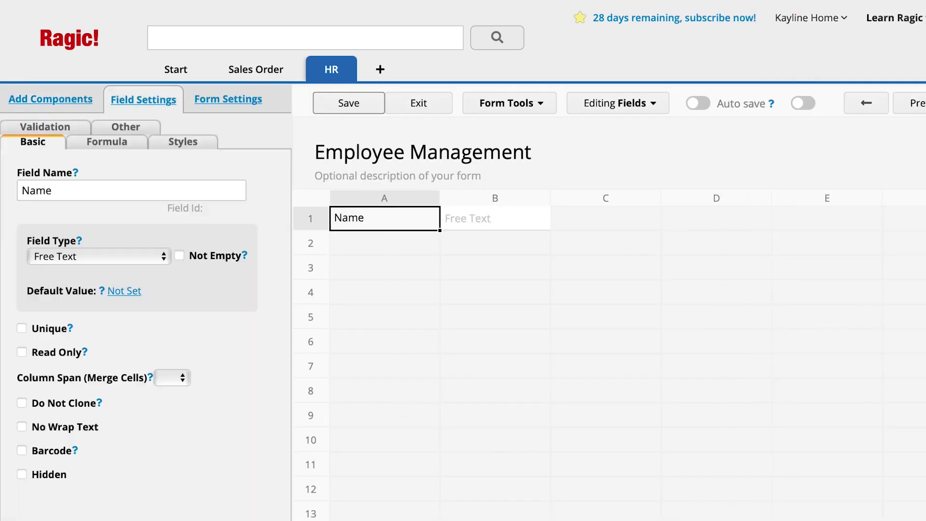
key("Return")
type("Phone")
key("Return")
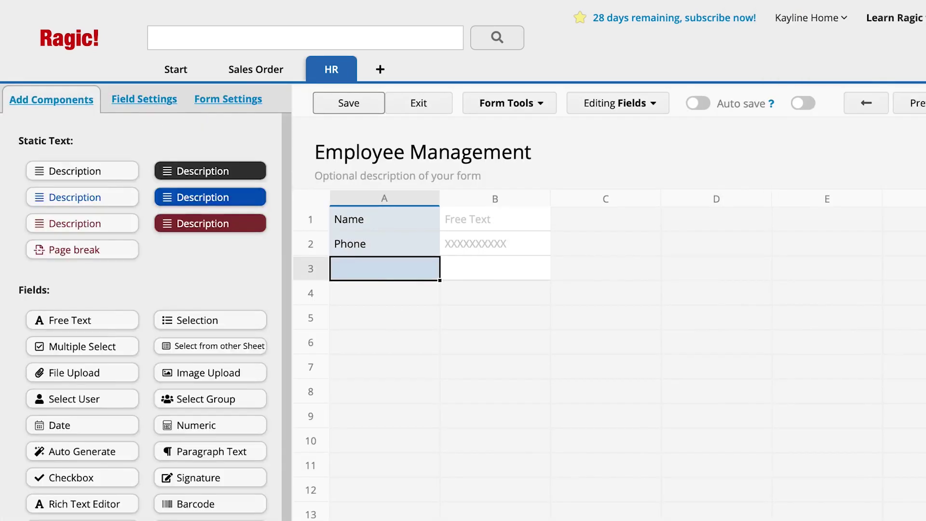
type("Email")
key("Return")
key("Return")
type("Salary")
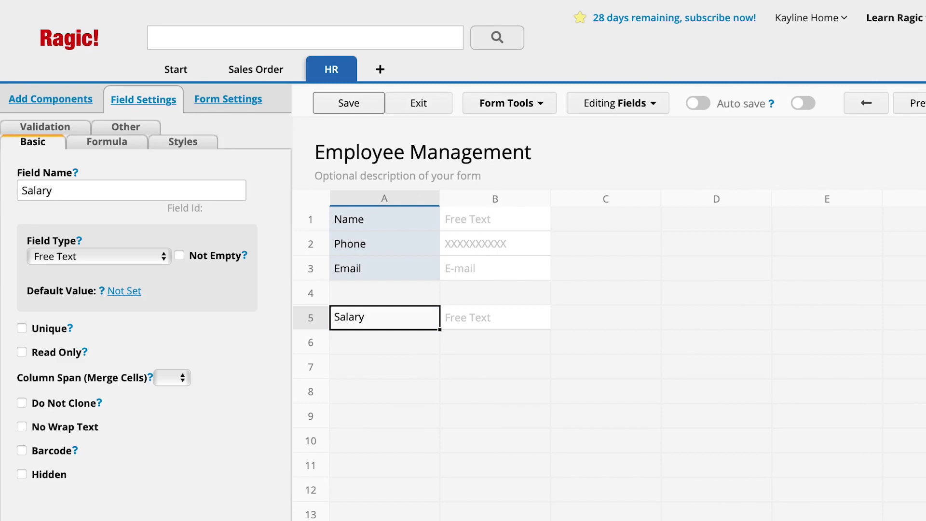
- Duplicate Employee Management as a same-data-source version named 'Employee Phone Book'
left_click(547, 112)
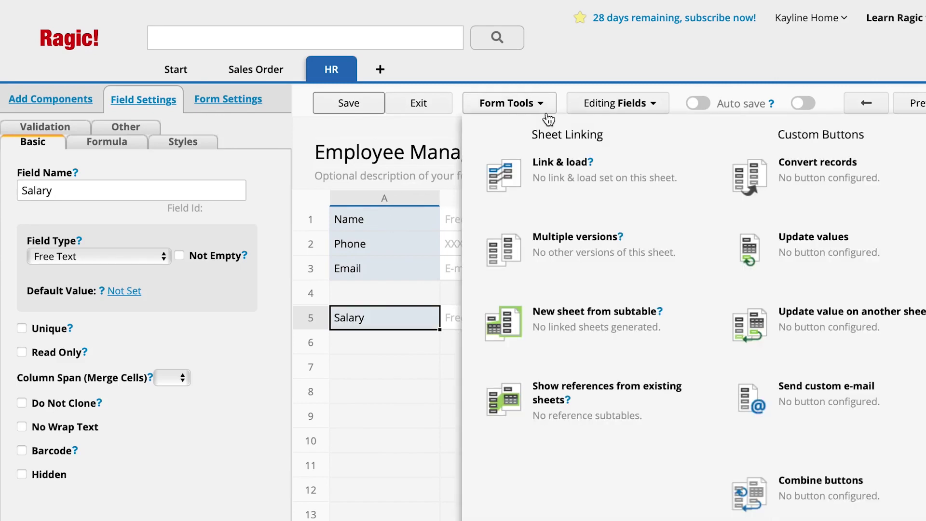
left_click(619, 262)
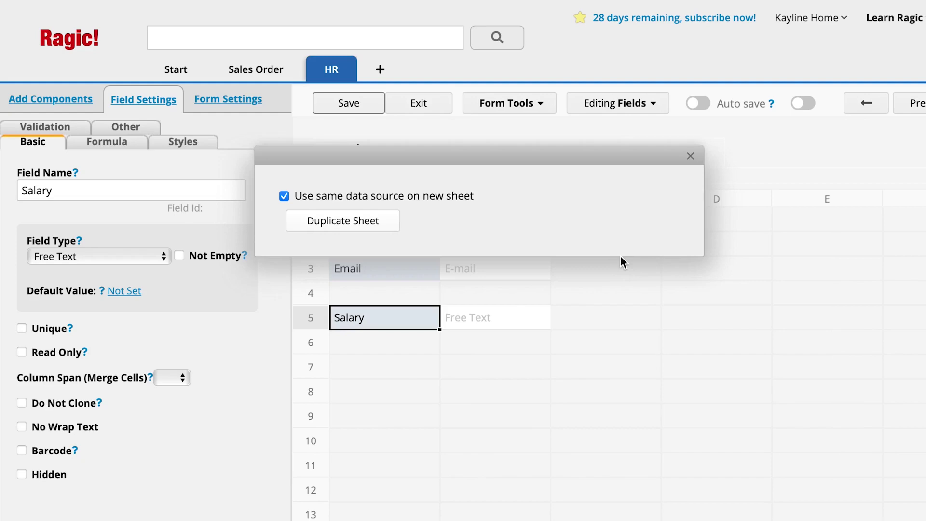
left_click(393, 229)
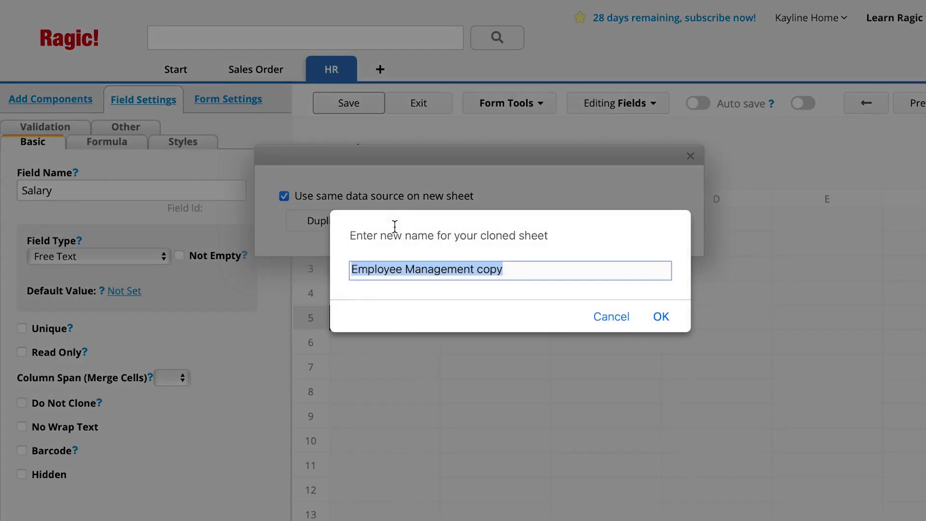
left_click_drag(405, 269, 672, 289)
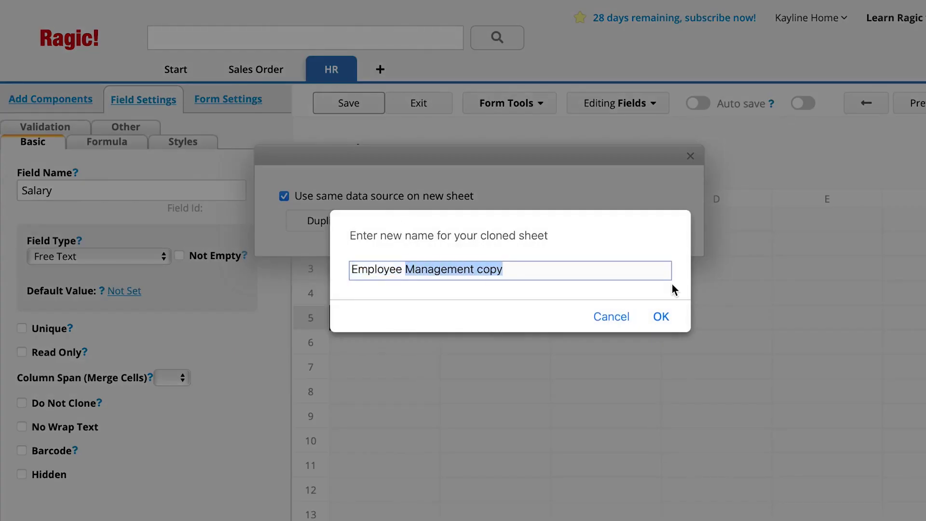
type("Phone Book")
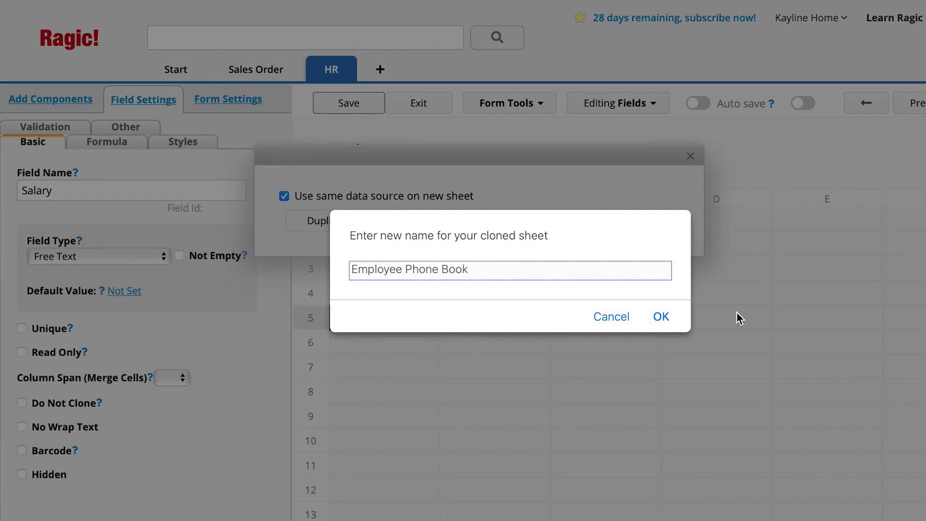
left_click(661, 318)
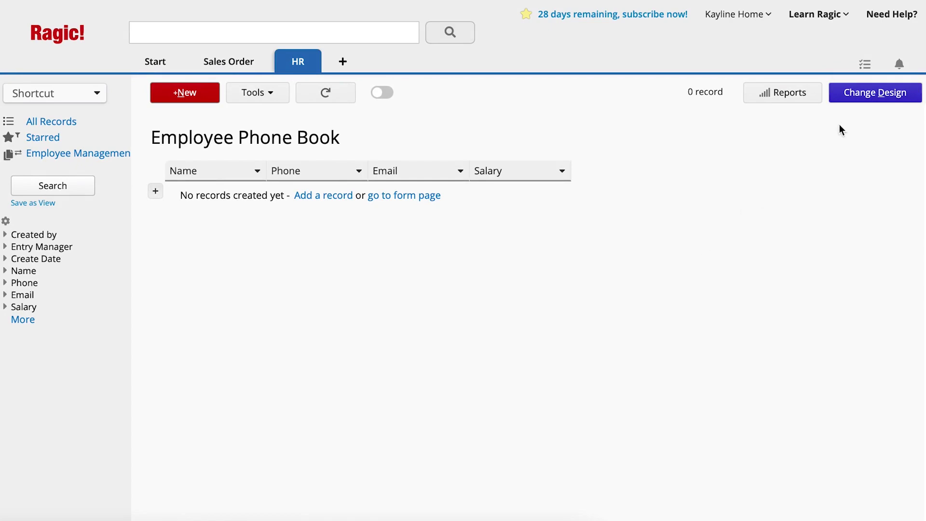
- Delete the Salary field in A5 from the Employee Phone Book design and save
left_click(862, 100)
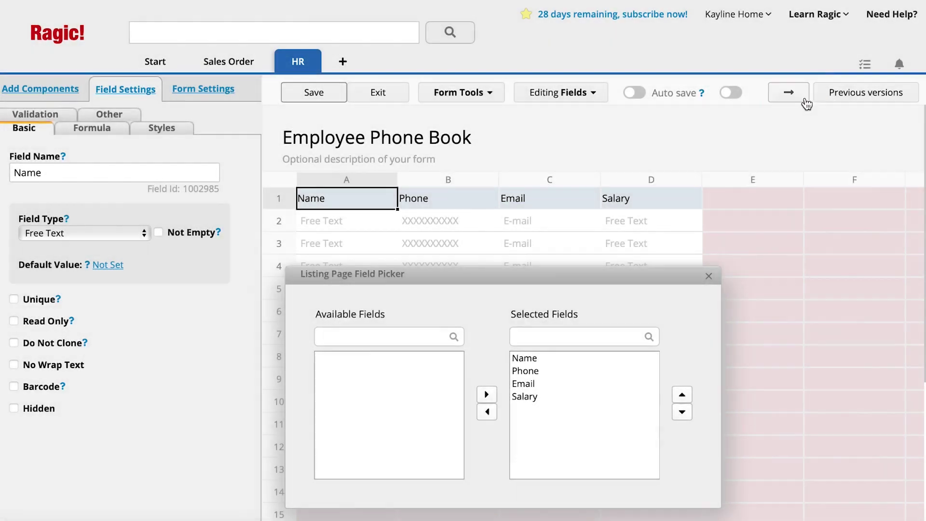
left_click(803, 100)
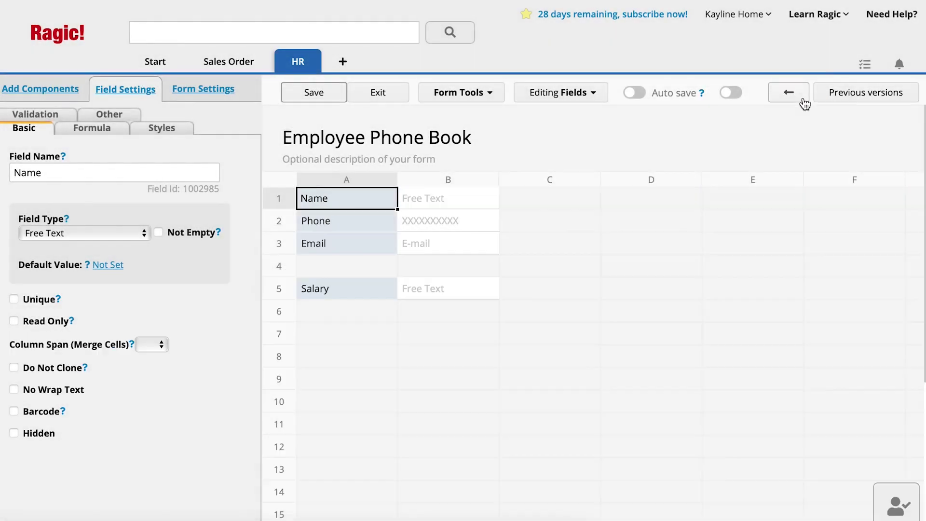
left_click(384, 288)
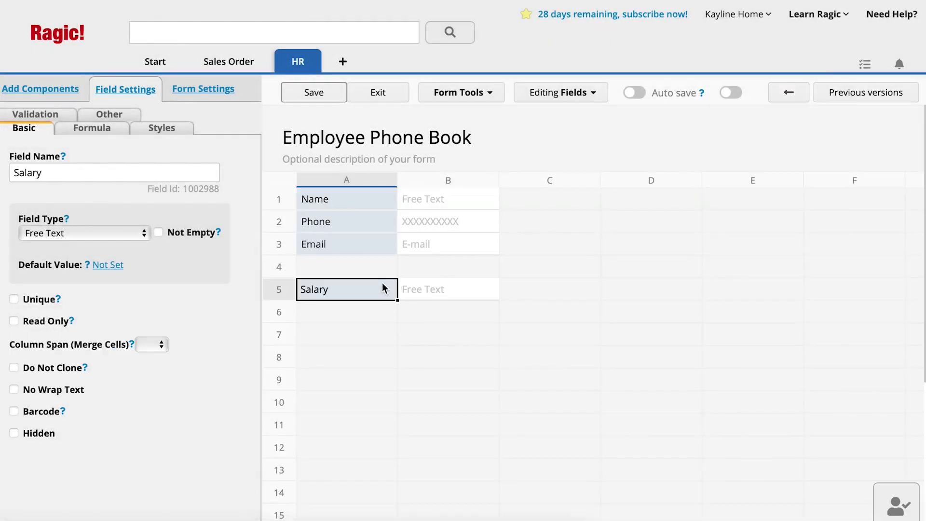
key("BackSpace")
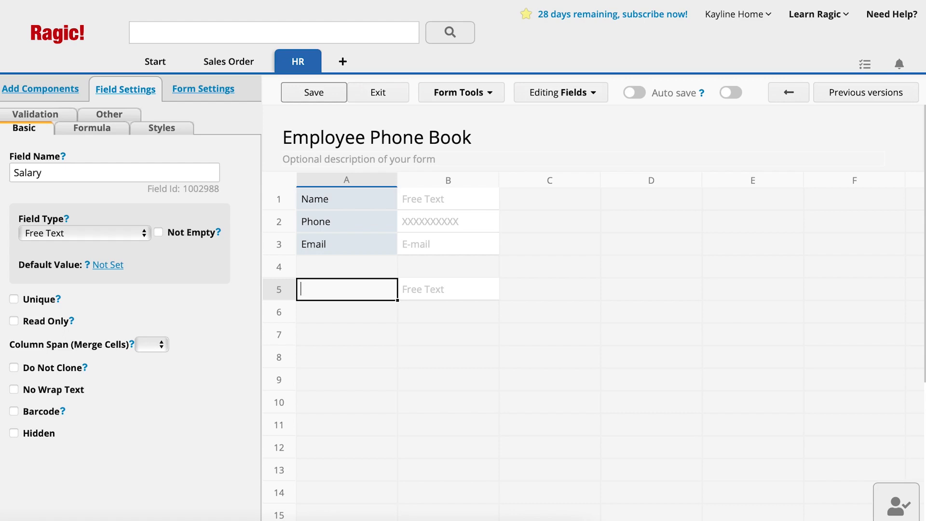
left_click(332, 95)
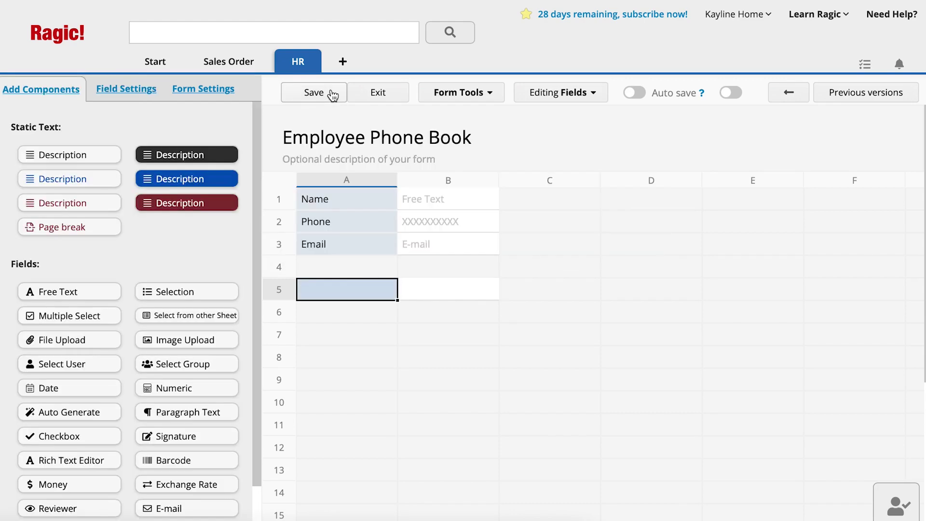
- Start a new Employee Management record with name, phone, email and an 89000 salary
mouse_move(314, 63)
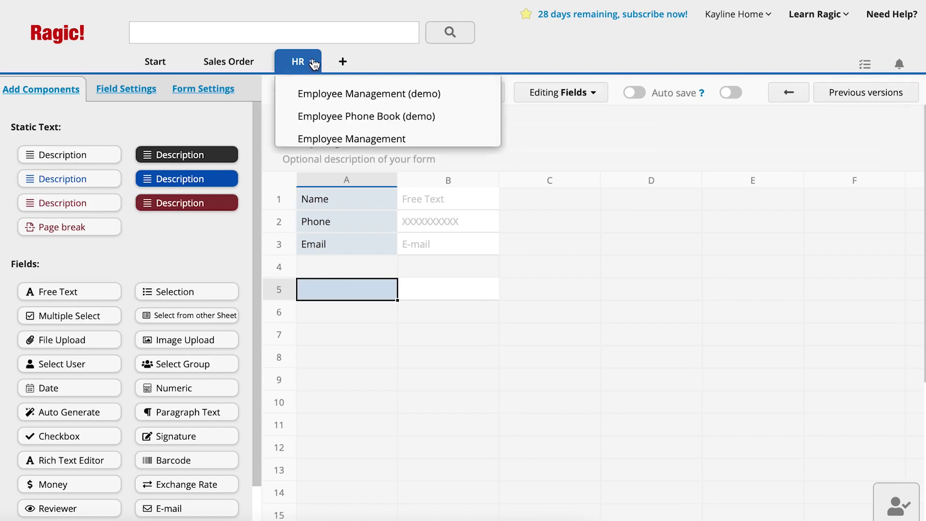
left_click(369, 141)
left_click(333, 172)
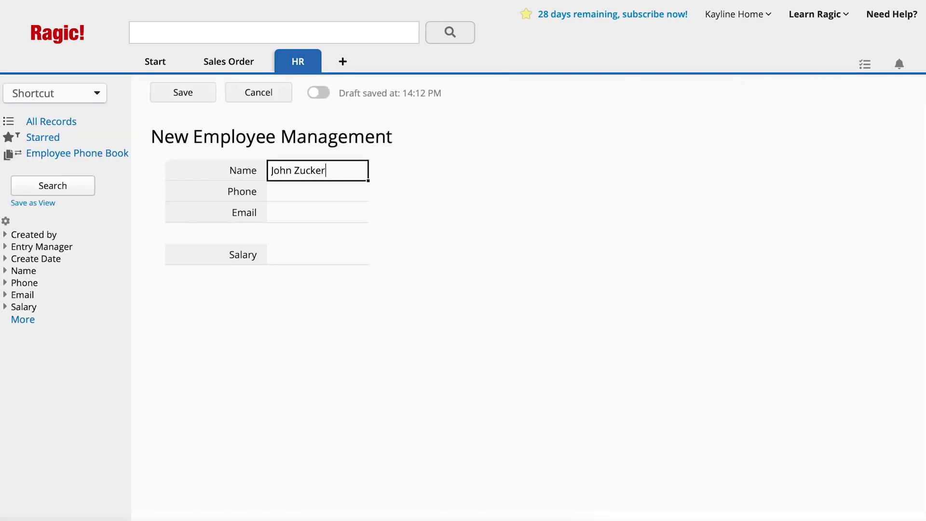
key("Tab")
type("0001112222")
key("Tab")
type("john@sample.com")
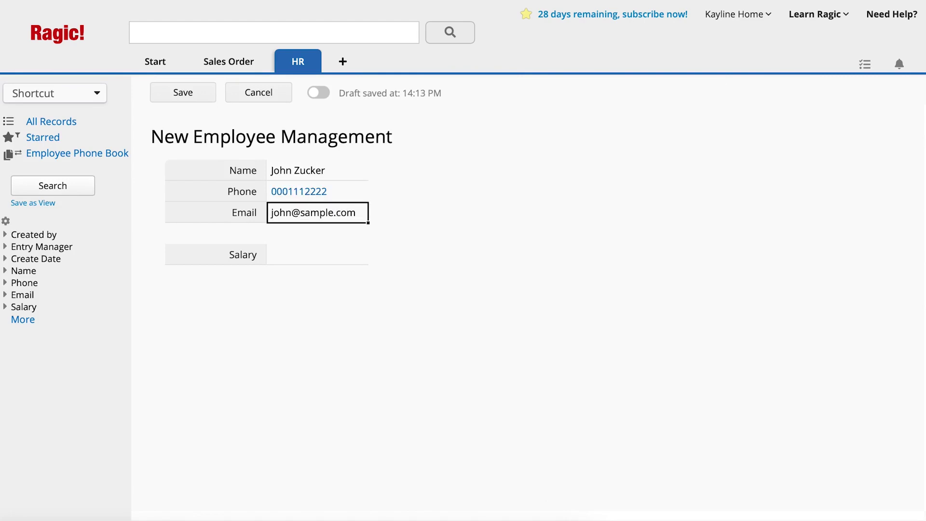
key("Tab")
type("89000")
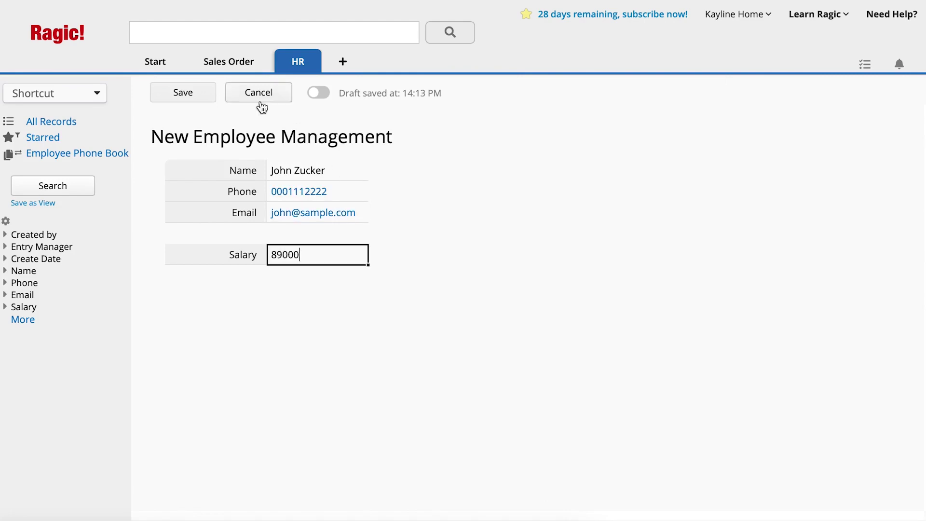
- Save the record and view it in the Employee Phone Book sheet
left_click(211, 98)
mouse_move(290, 78)
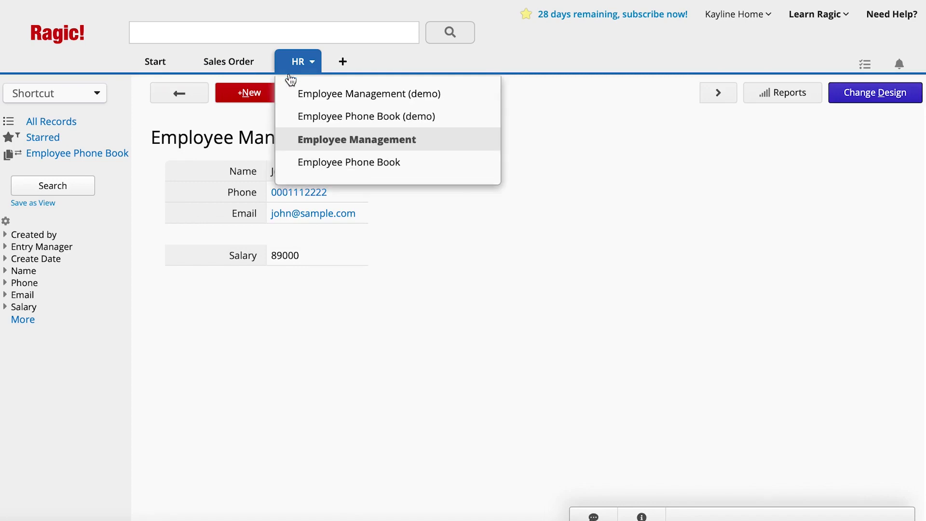
left_click(365, 166)
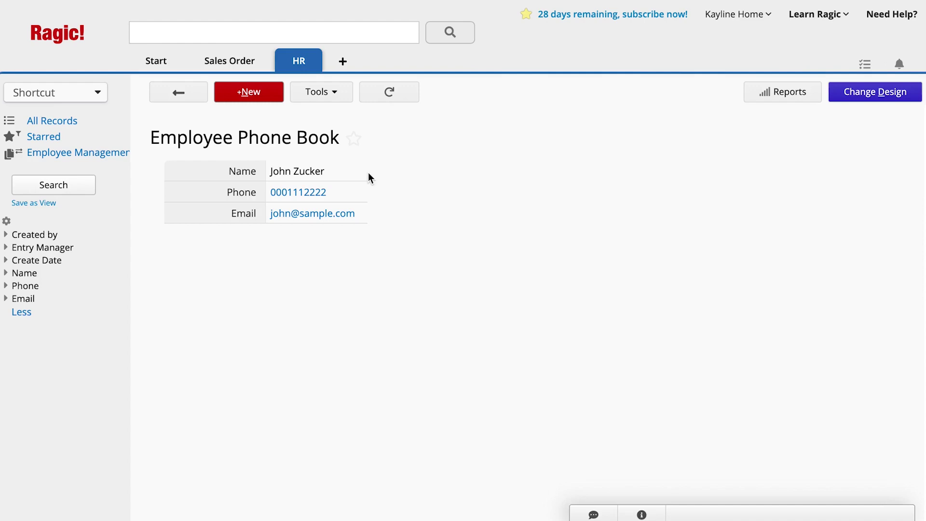
- Set Employee Phone Book access rights: HR group Admin, internal users Viewer
key("alt+d")
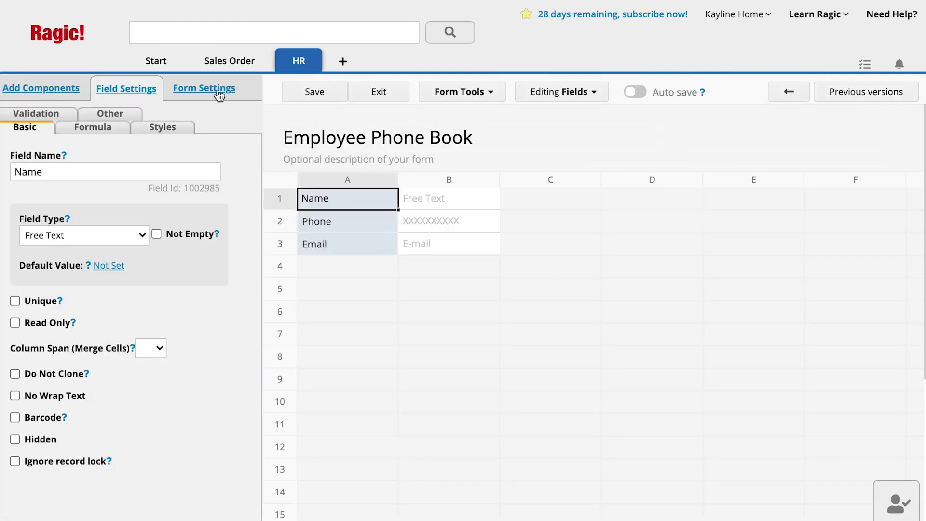
left_click(218, 92)
left_click(183, 300)
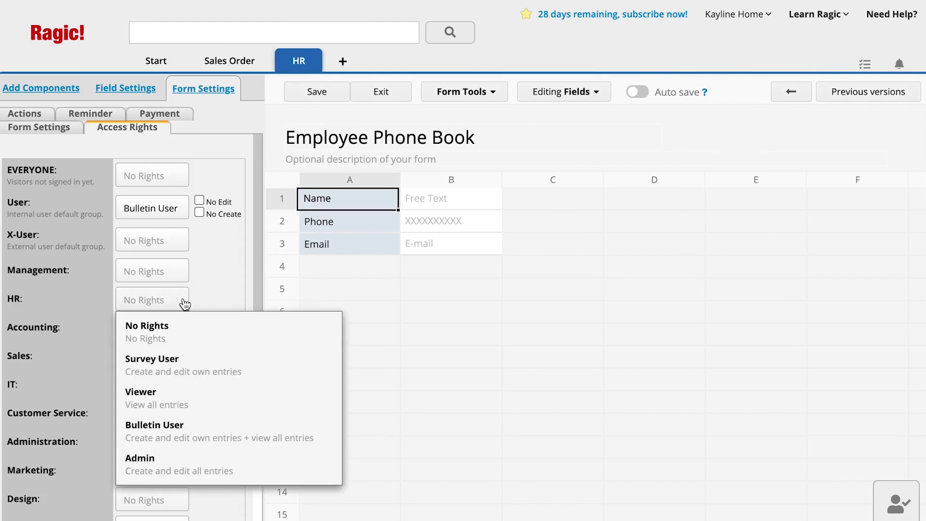
left_click(227, 462)
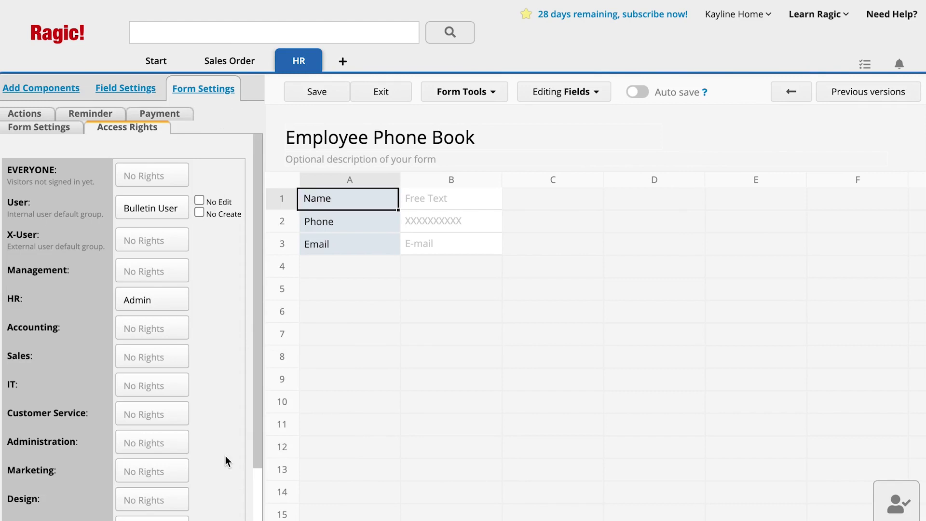
left_click(174, 211)
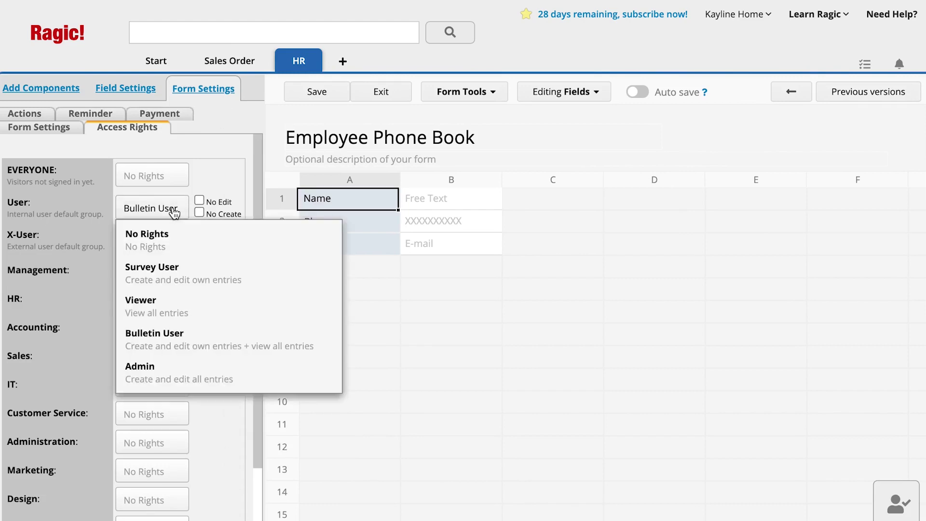
left_click(203, 314)
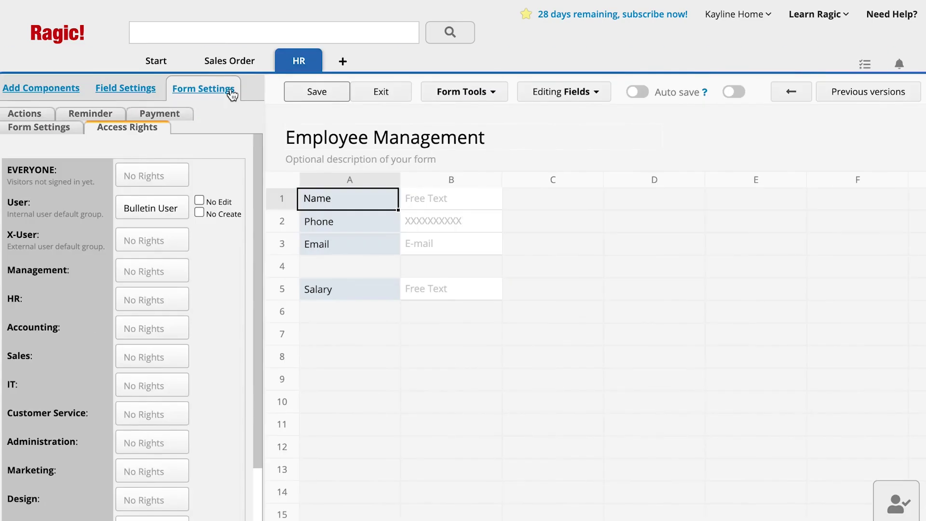
- Set Employee Management access so HR is Admin and internal users have No Rights
left_click(183, 301)
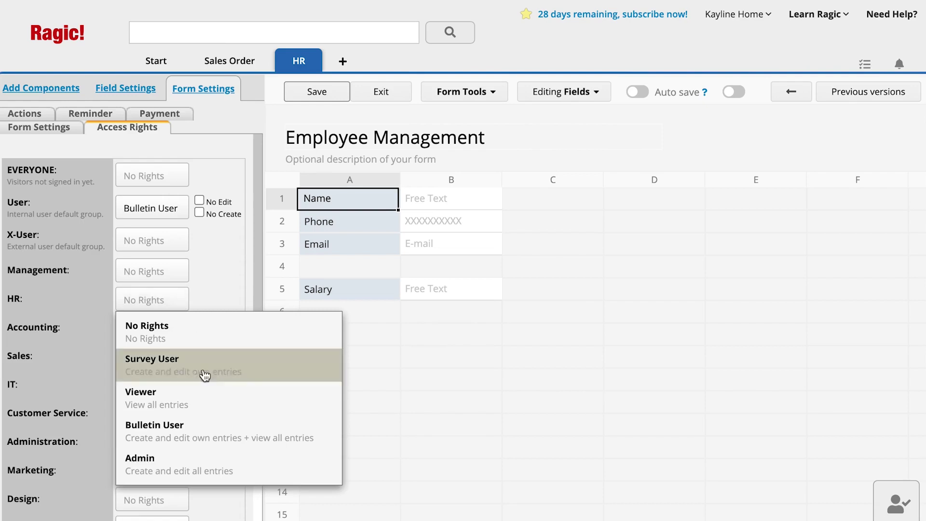
left_click(233, 463)
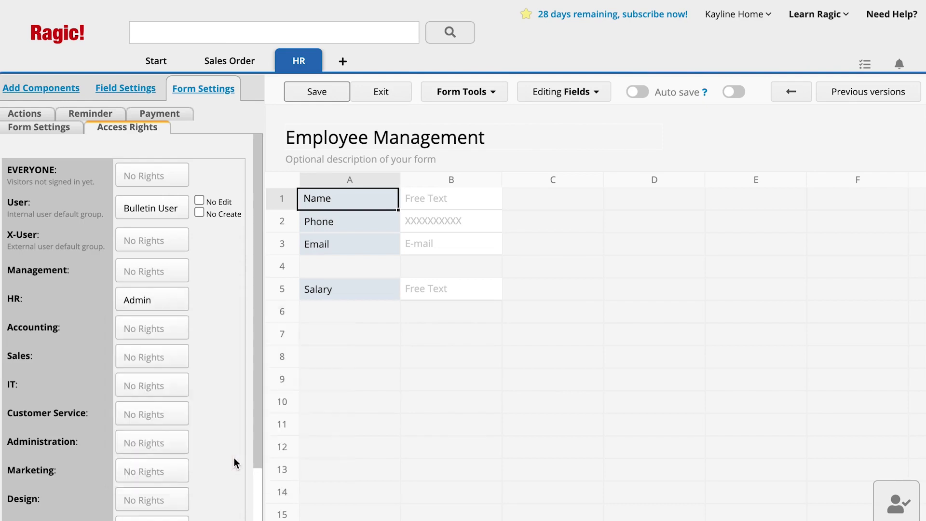
left_click(178, 215)
left_click(206, 234)
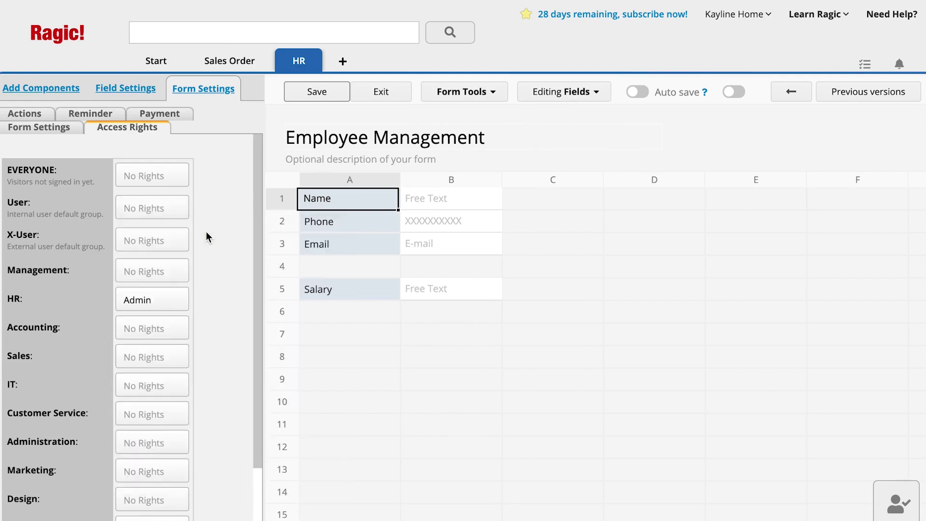